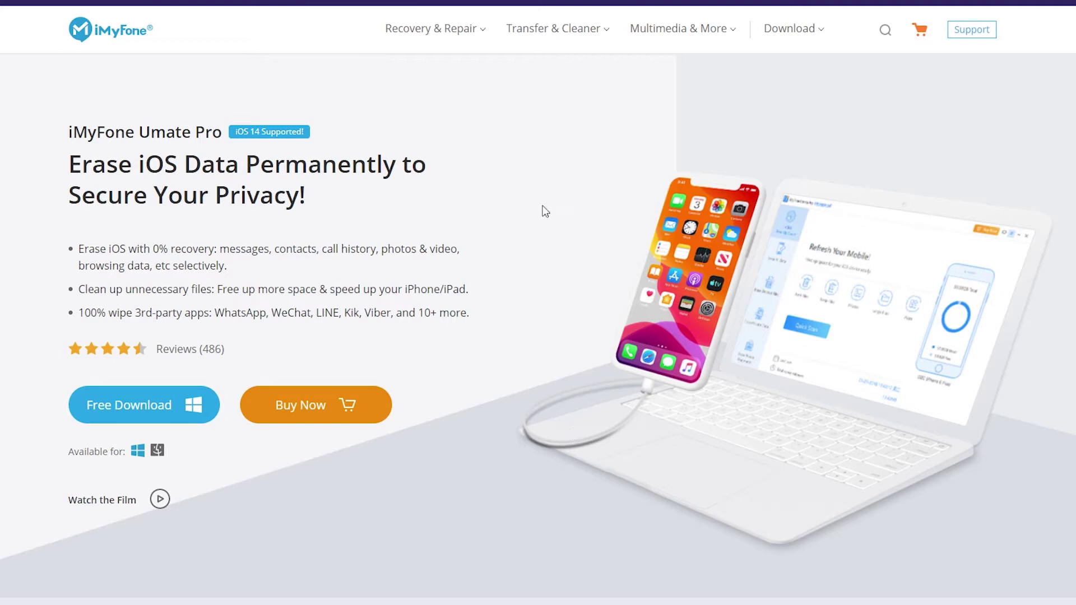
scroll(538, 204, down, 5)
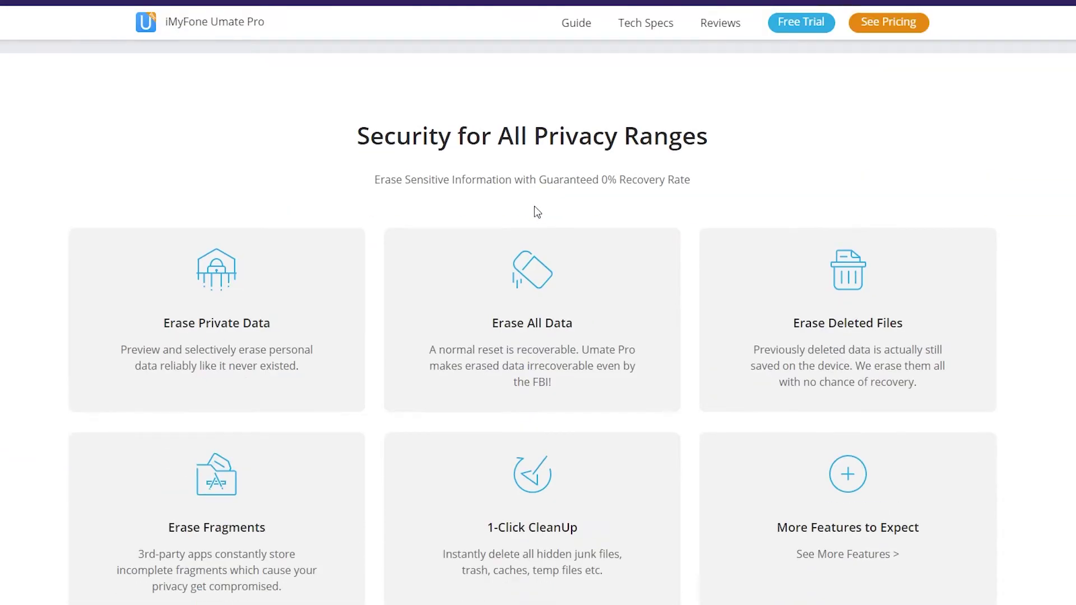
scroll(448, 172, down, 1)
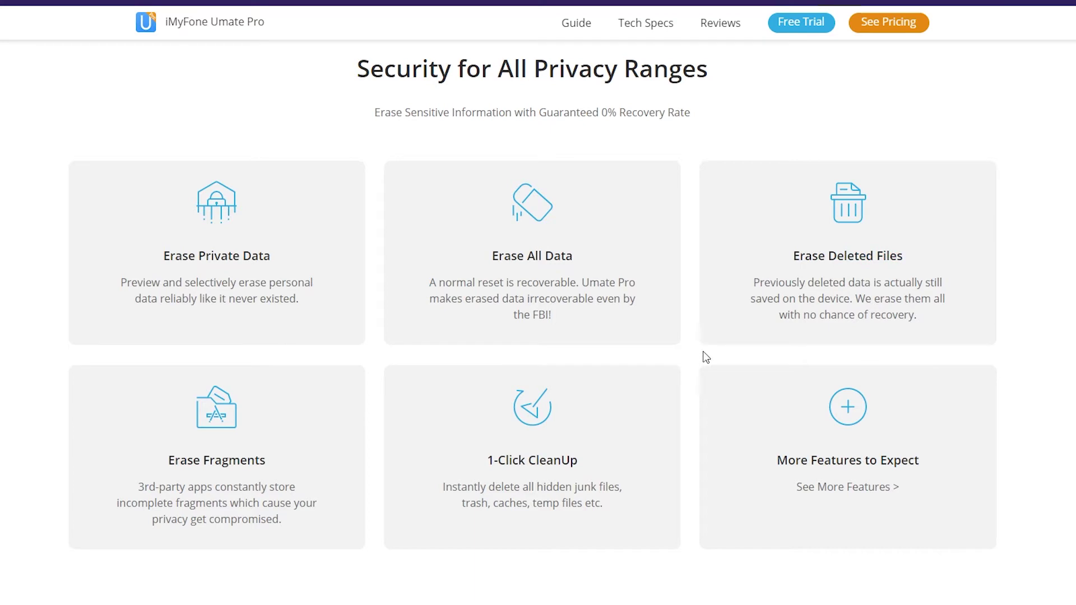
scroll(705, 358, down, 5)
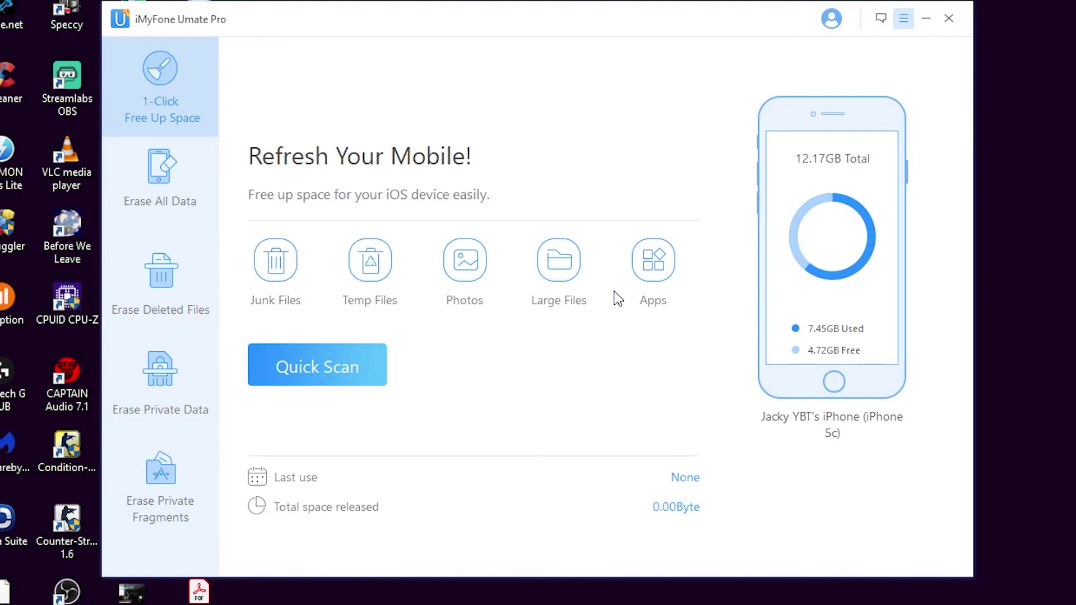
Quick-scan the iPhone and open the details of the 68.12MB of releasable junk files
click(323, 354)
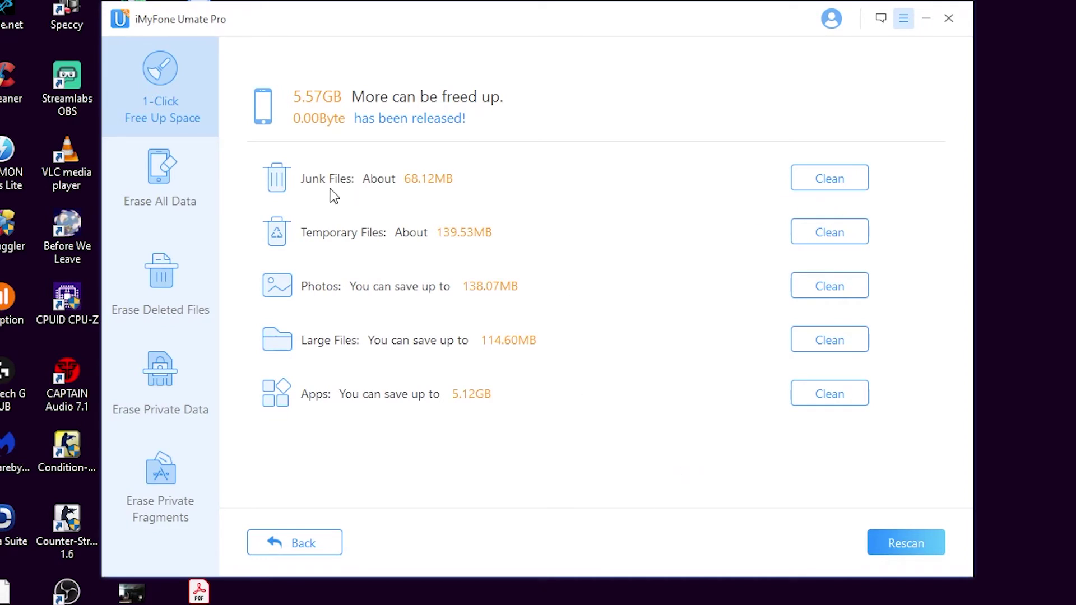
click(831, 189)
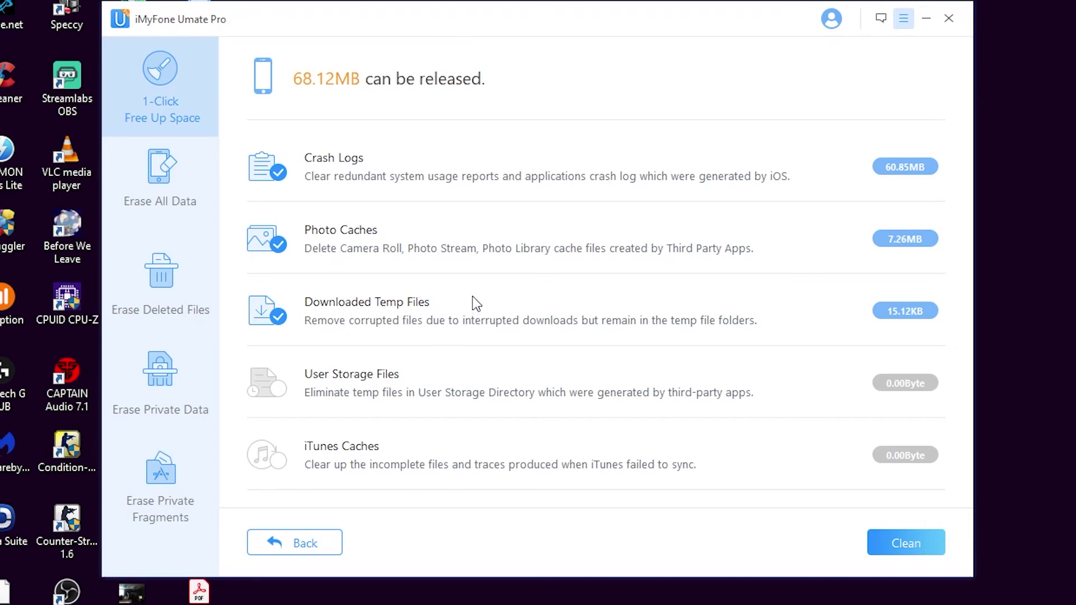
Clean the junk files, then the temporary files, for 397.38MB released in total
click(903, 548)
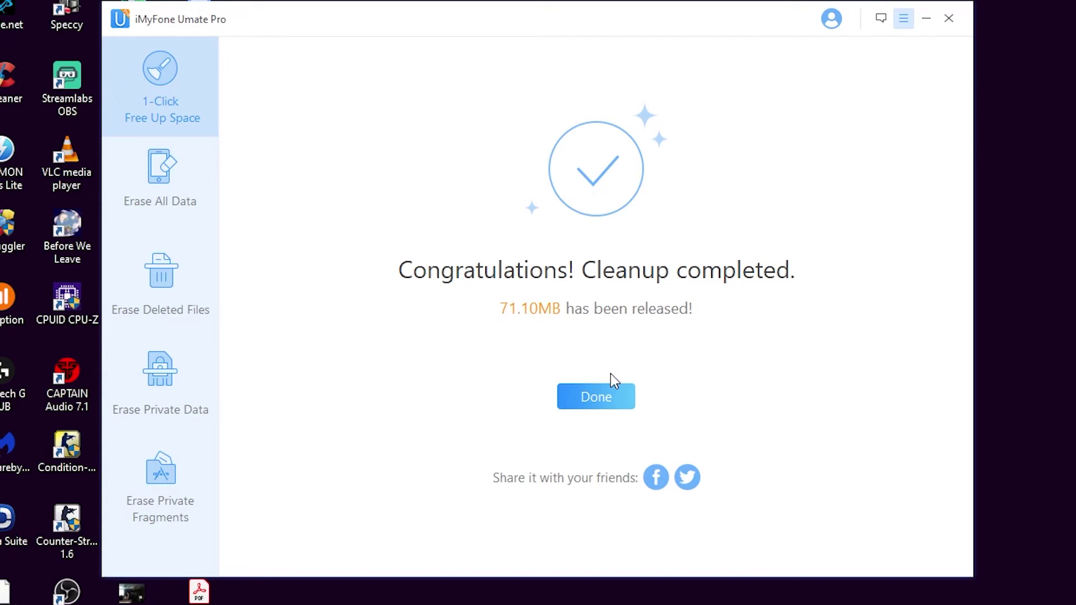
click(615, 403)
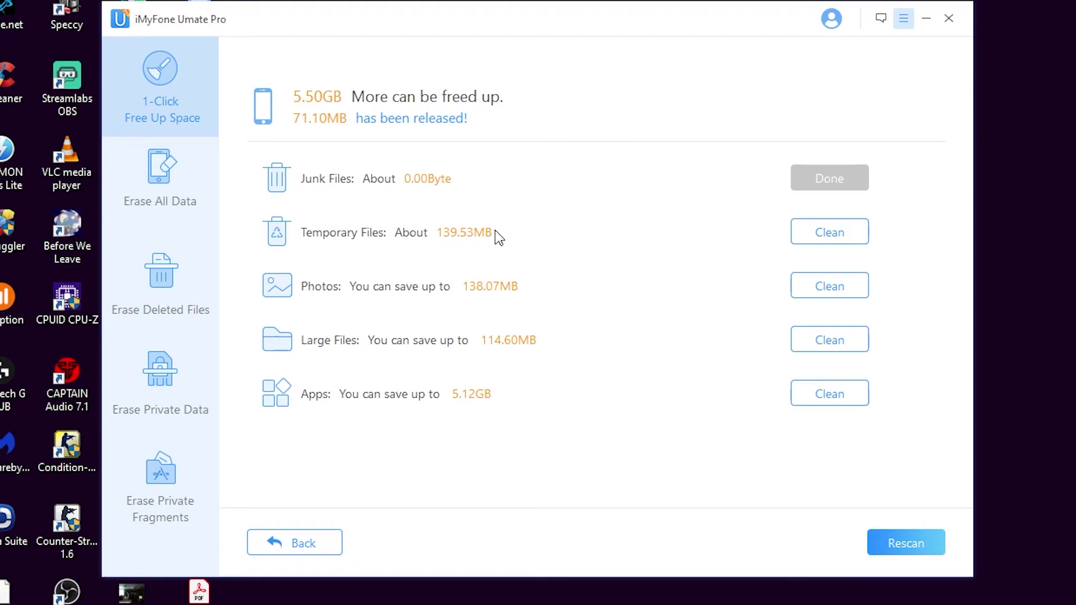
click(855, 230)
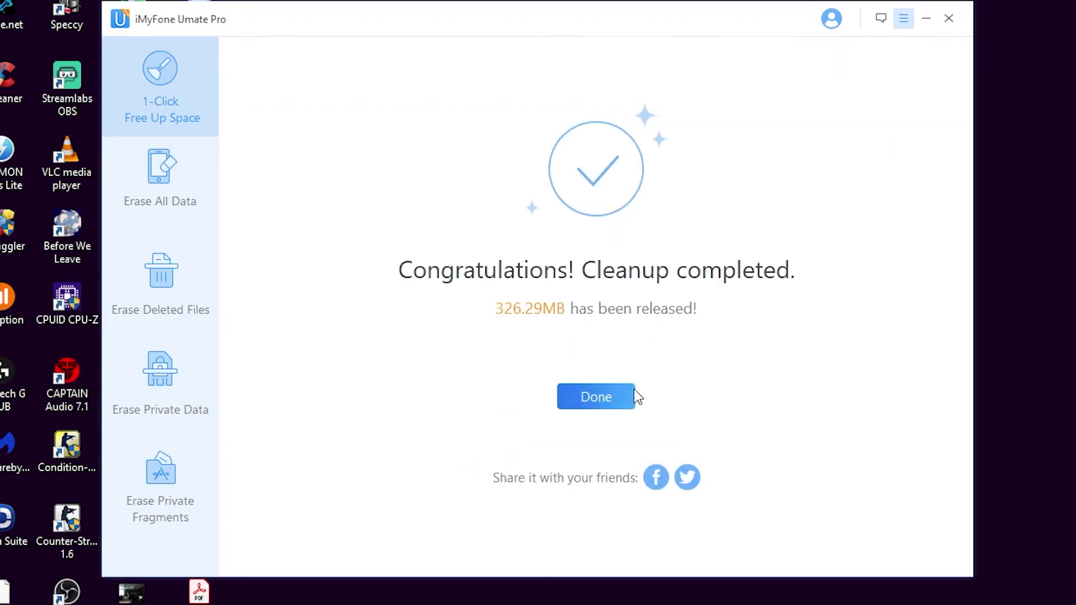
click(606, 399)
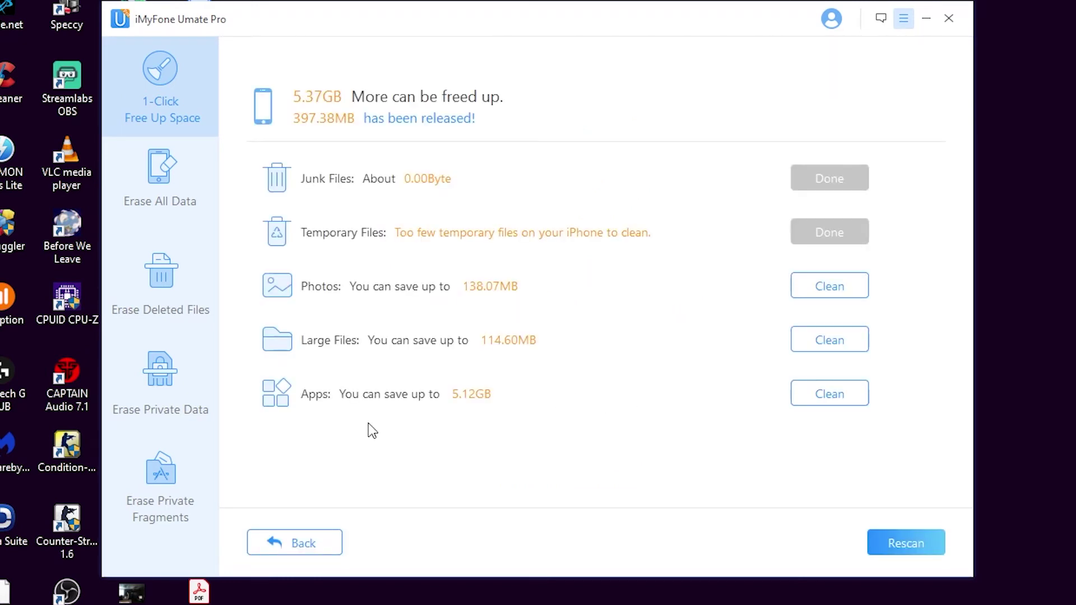
click(830, 286)
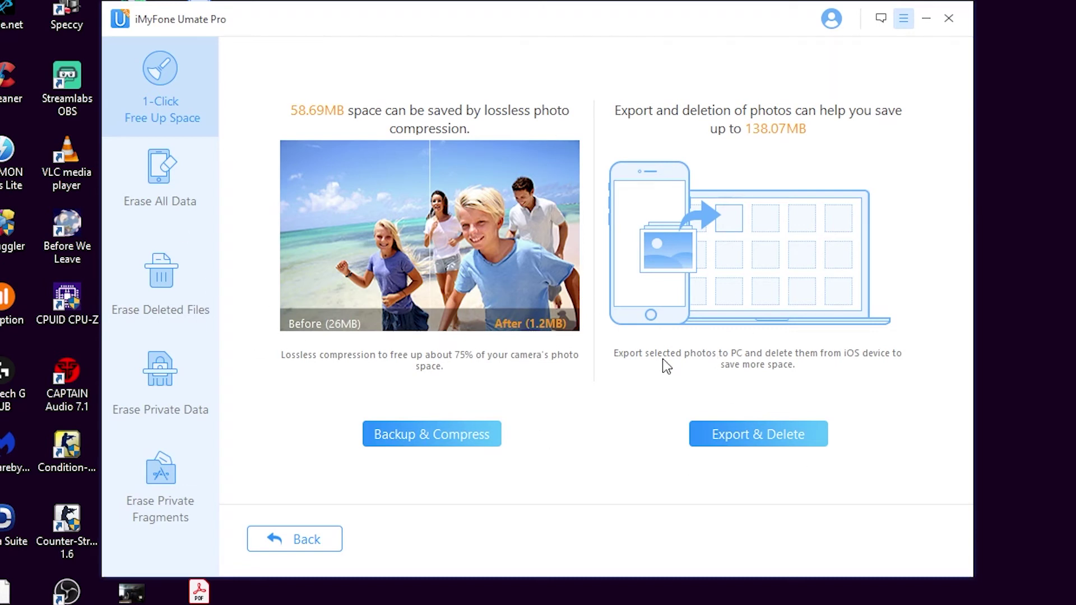
click(306, 545)
click(841, 341)
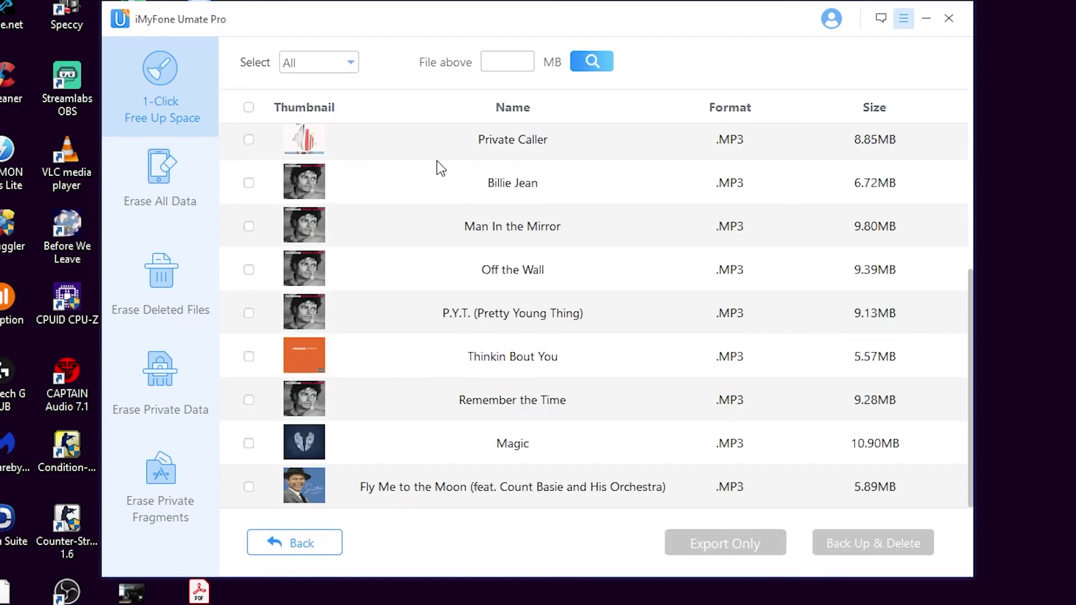
scroll(521, 269, up, 3)
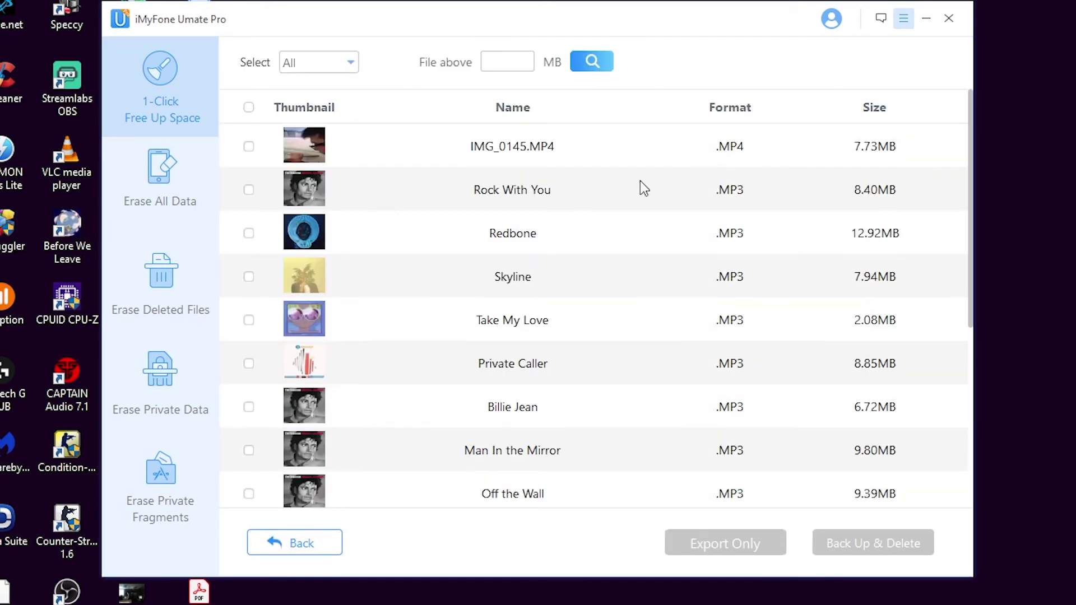
scroll(713, 211, down, 3)
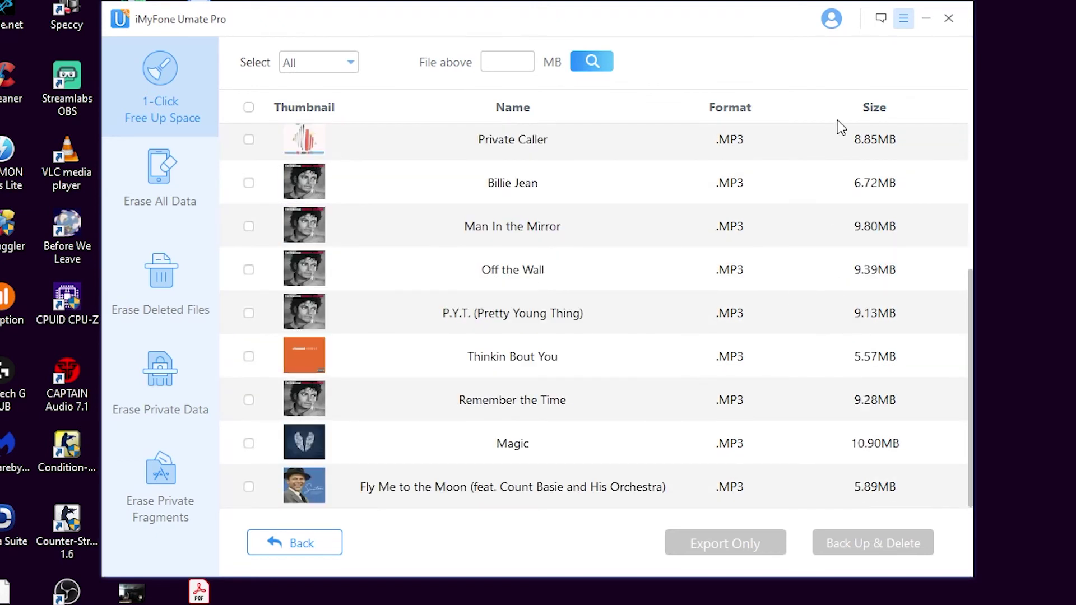
click(296, 543)
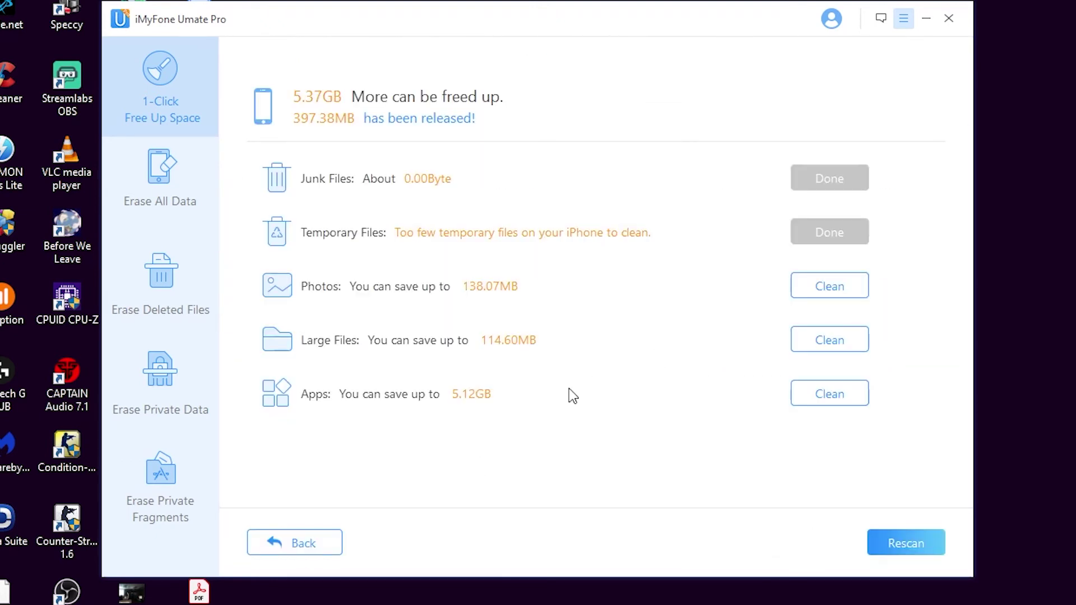
click(817, 395)
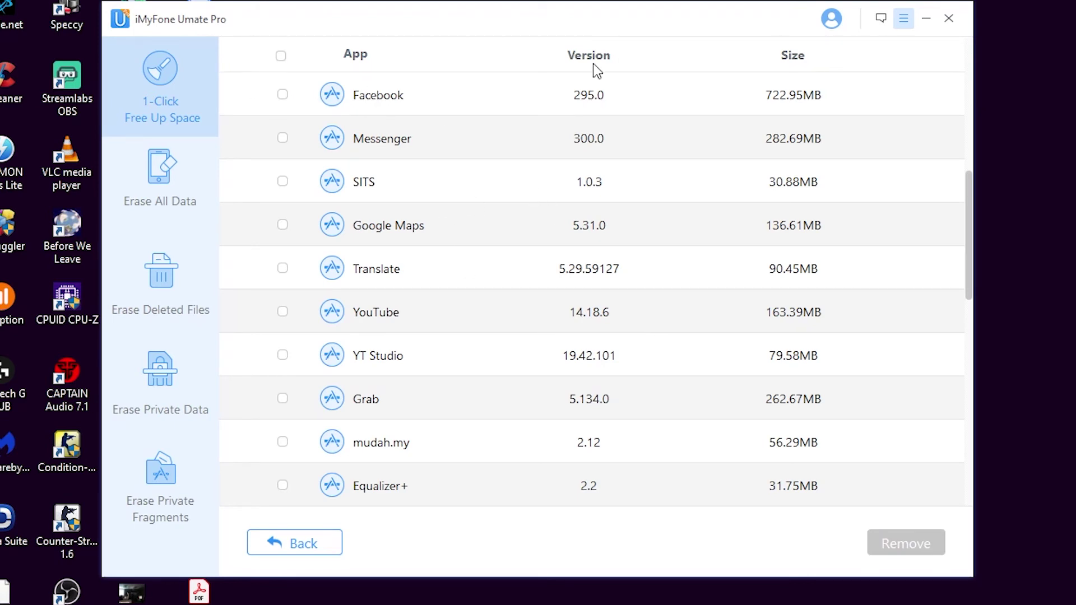
click(282, 182)
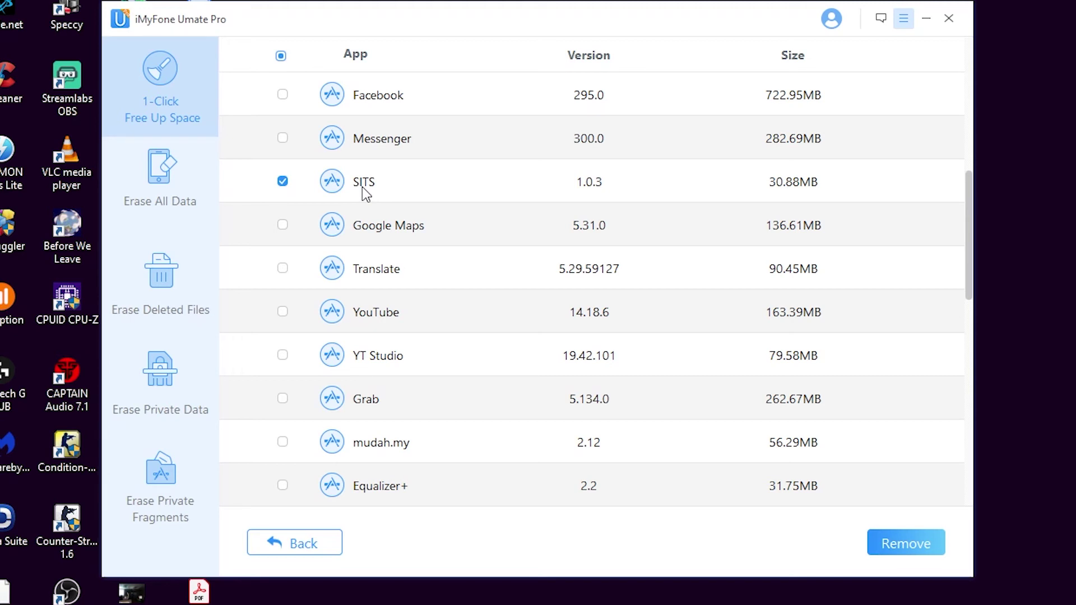
click(300, 545)
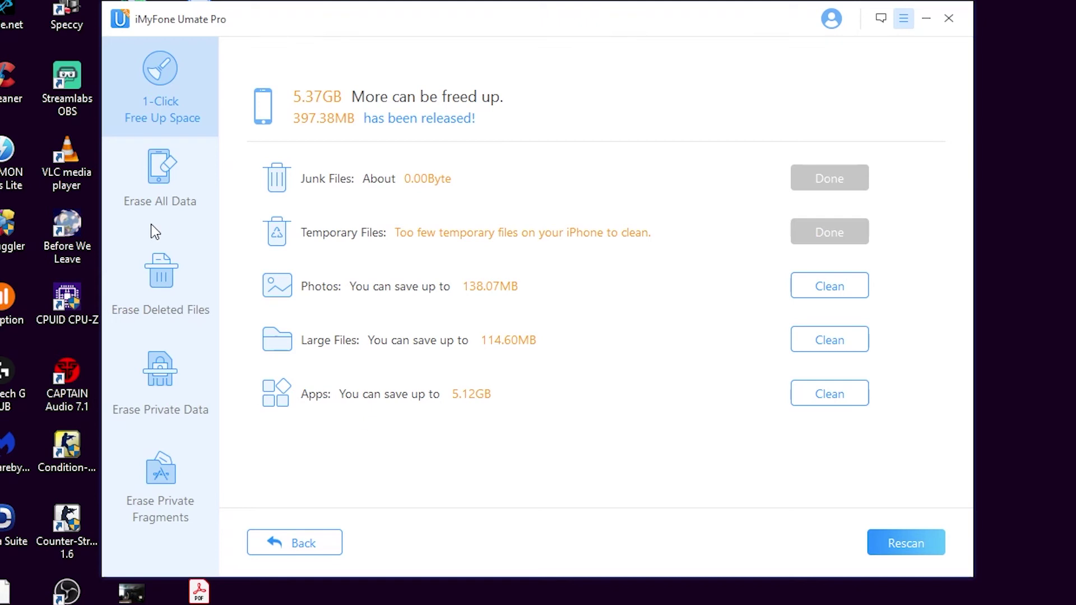
Switch the iPhone 5c to Erase All Data mode, confirming leaving the scan results
click(151, 177)
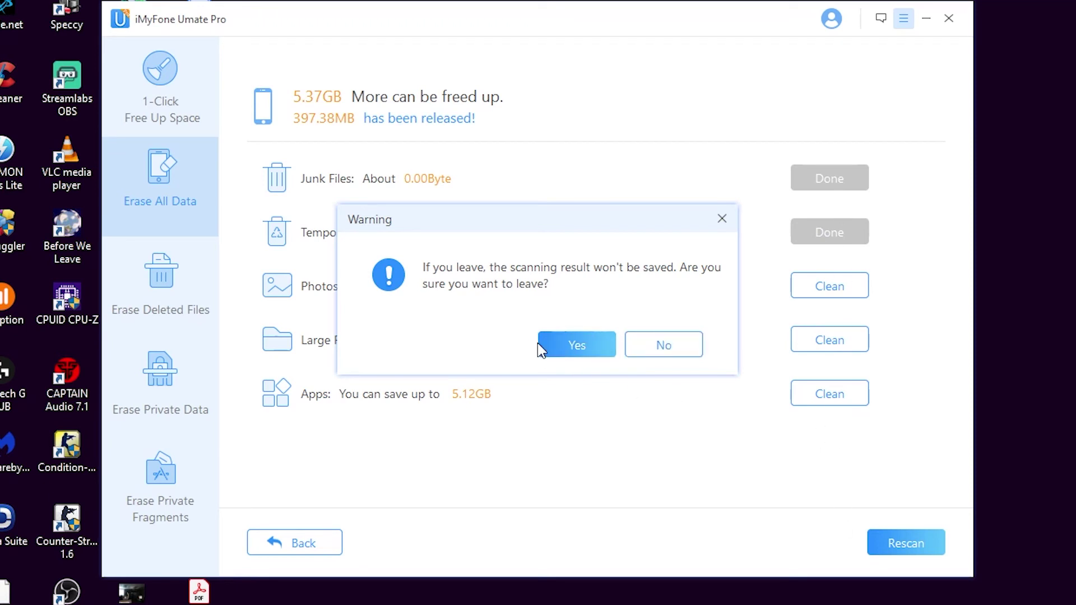
click(599, 352)
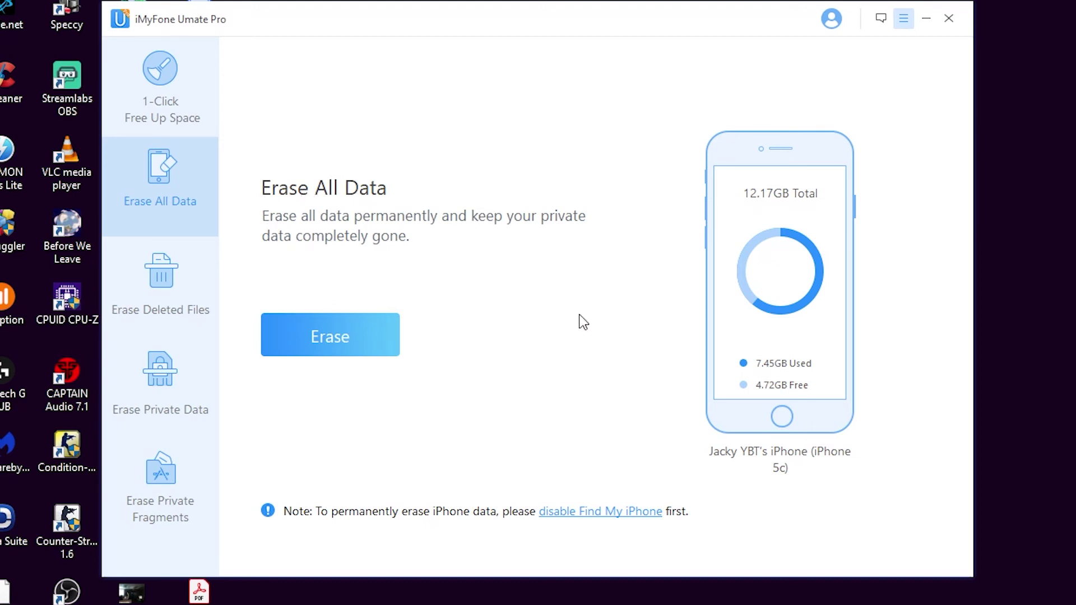
Switch between Erase Deleted Files and Erase All Data, then scan for deleted files
click(160, 282)
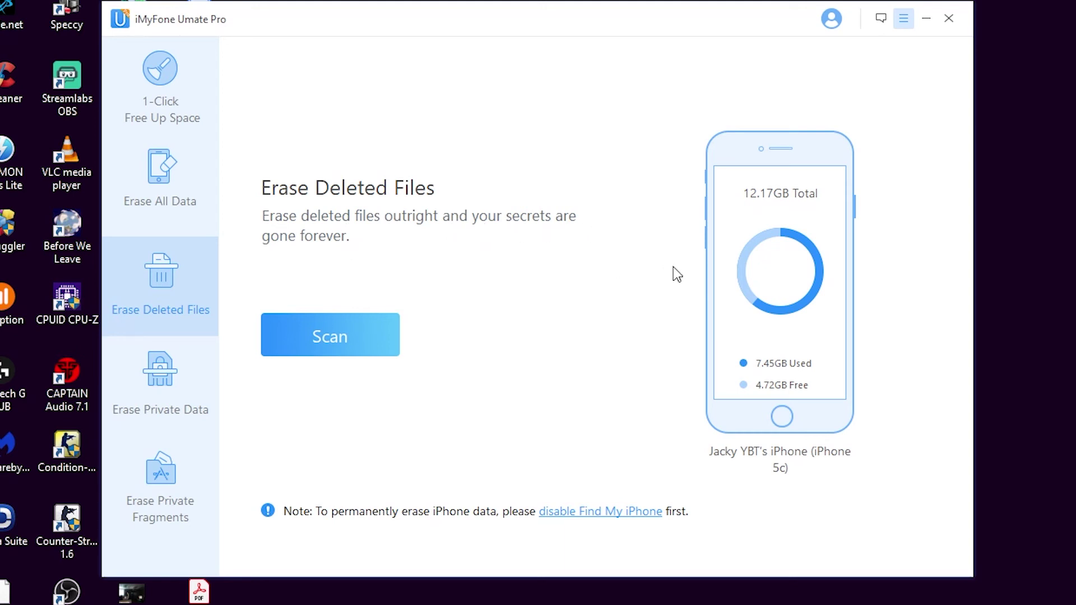
click(149, 185)
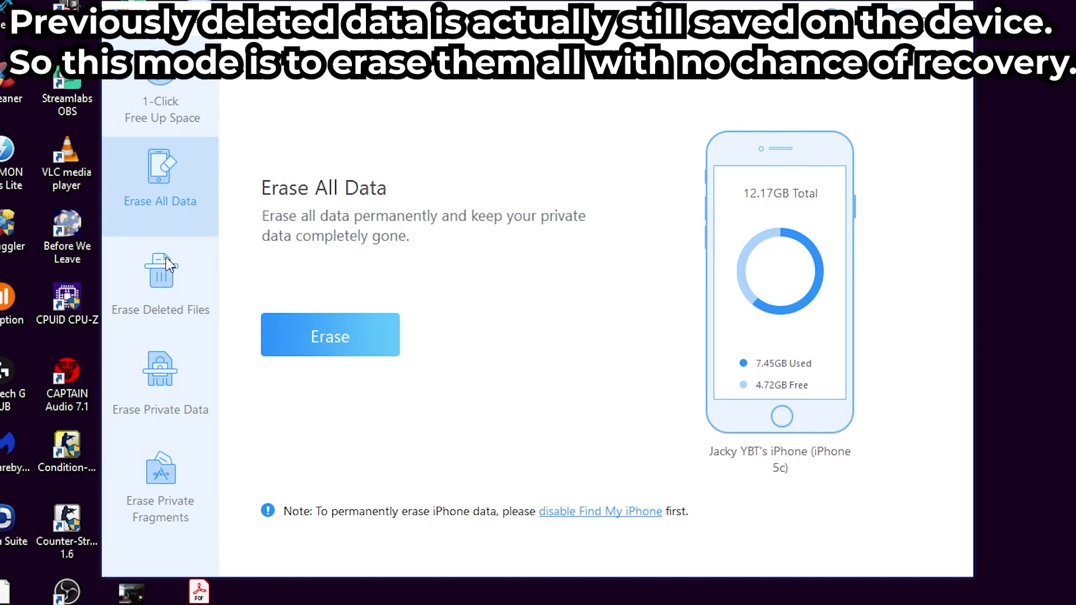
click(164, 275)
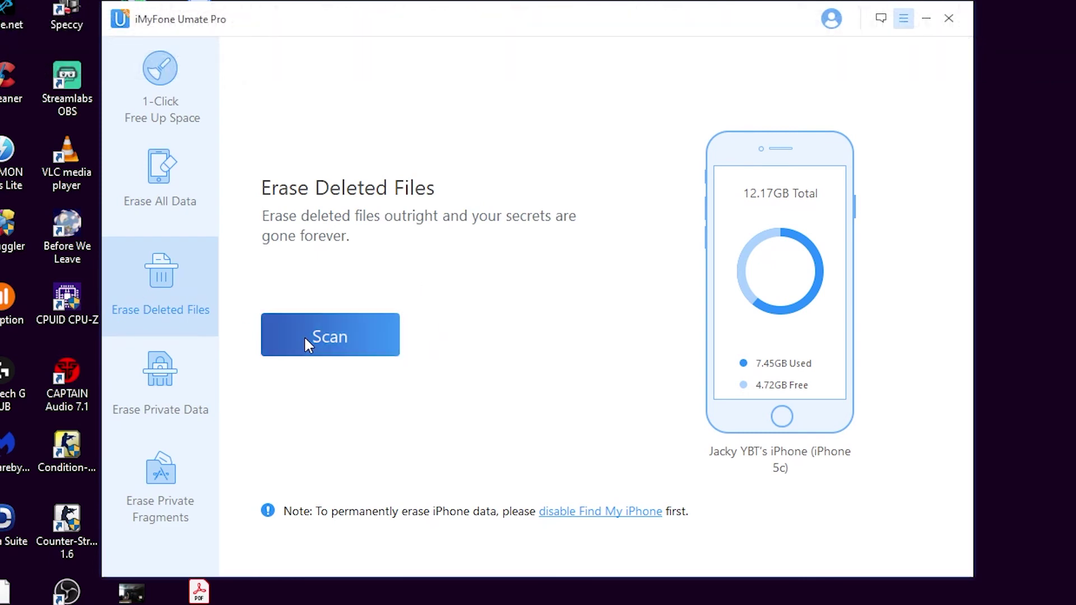
click(304, 336)
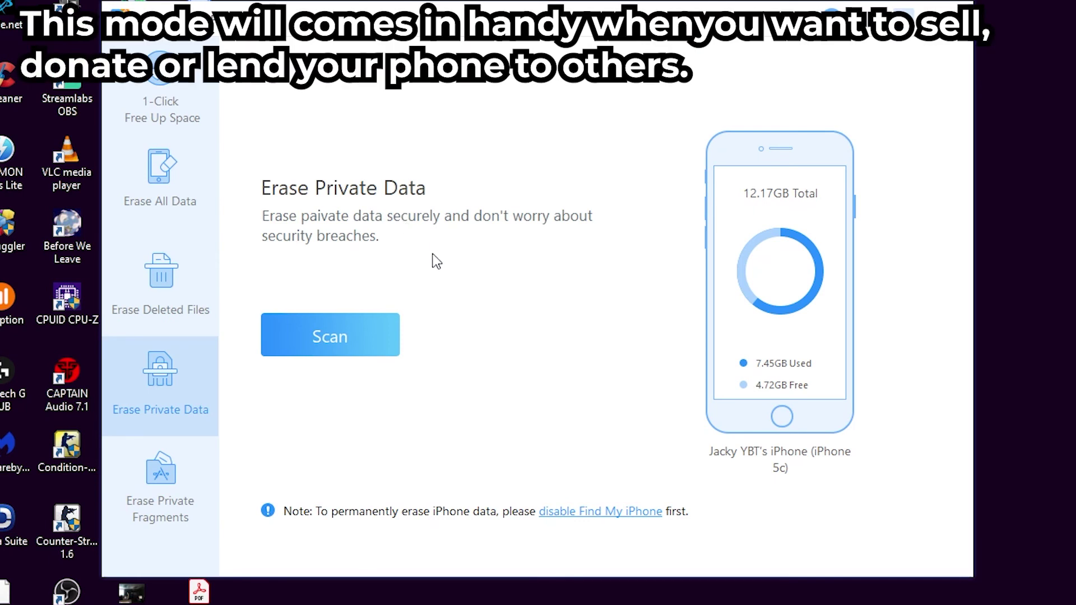
Scan private data (2230 records), then exclude Call History, Calendar/Reminder and Message
click(355, 339)
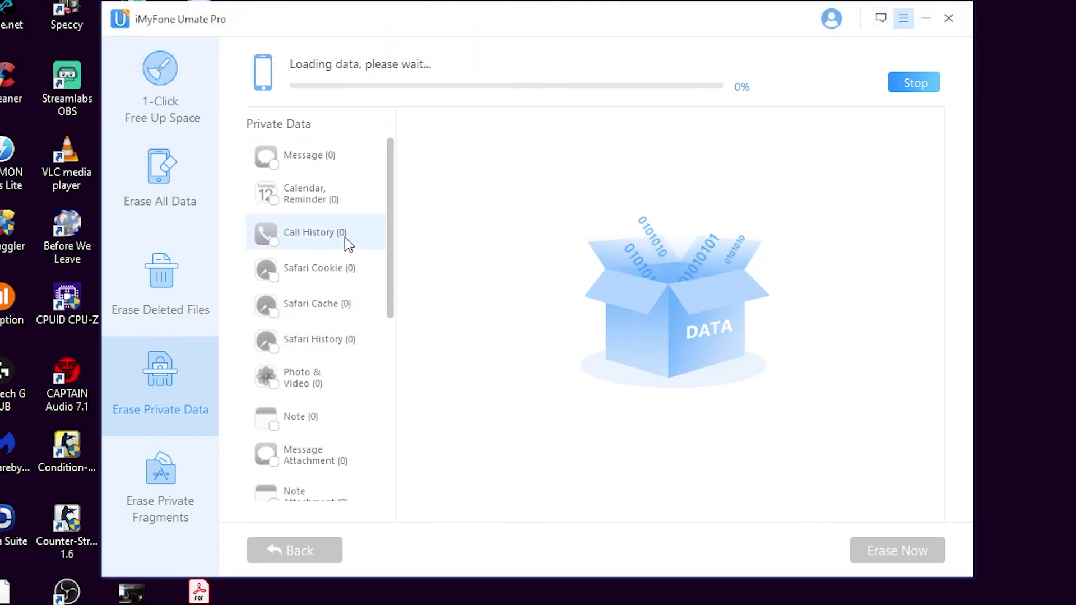
scroll(345, 253, down, 3)
scroll(307, 425, up, 3)
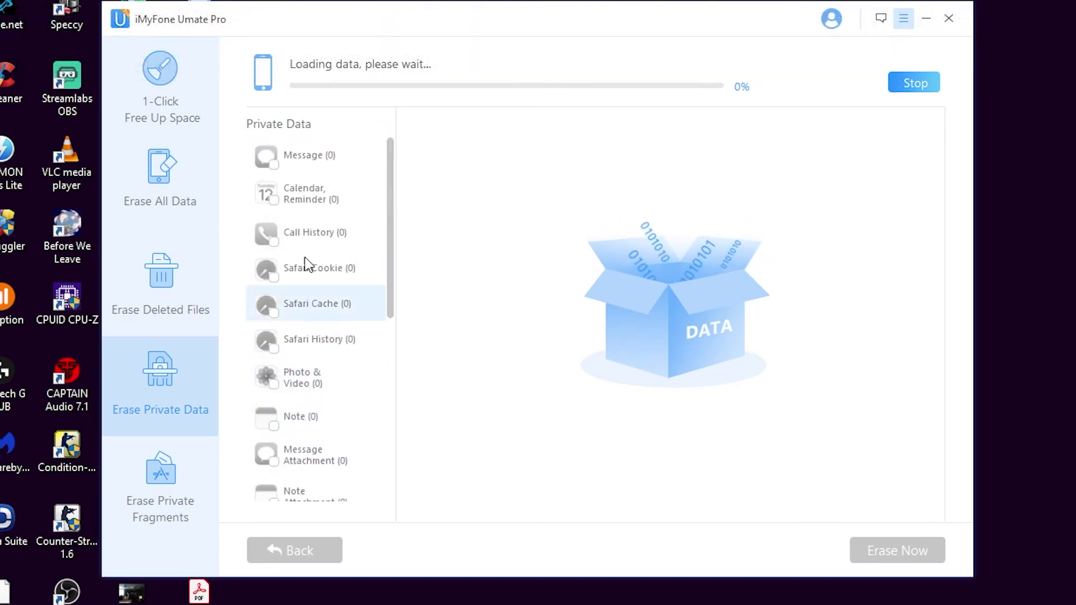
click(308, 267)
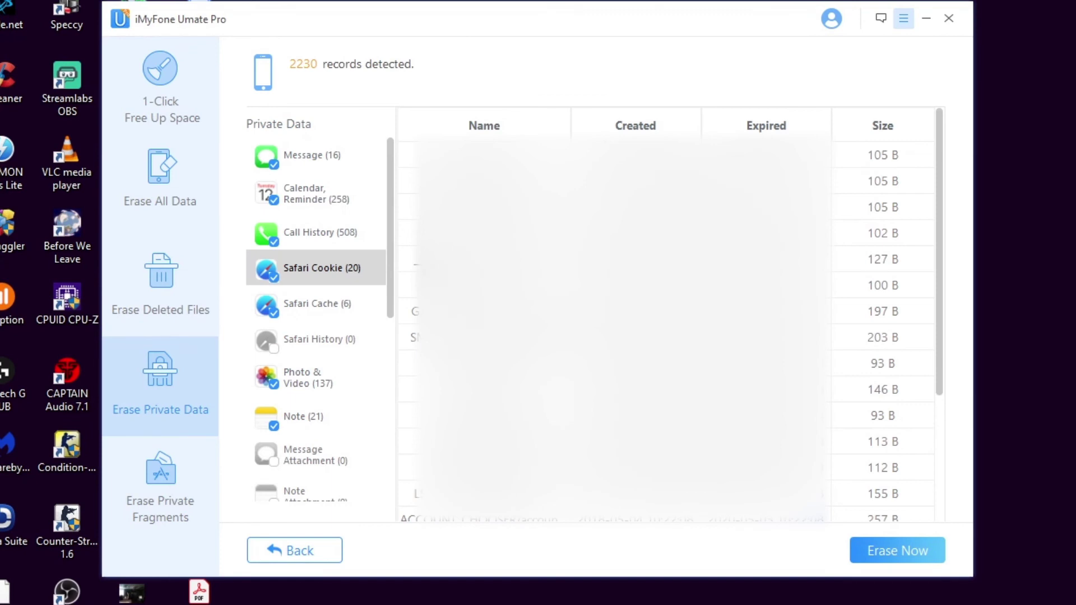
scroll(319, 308, down, 3)
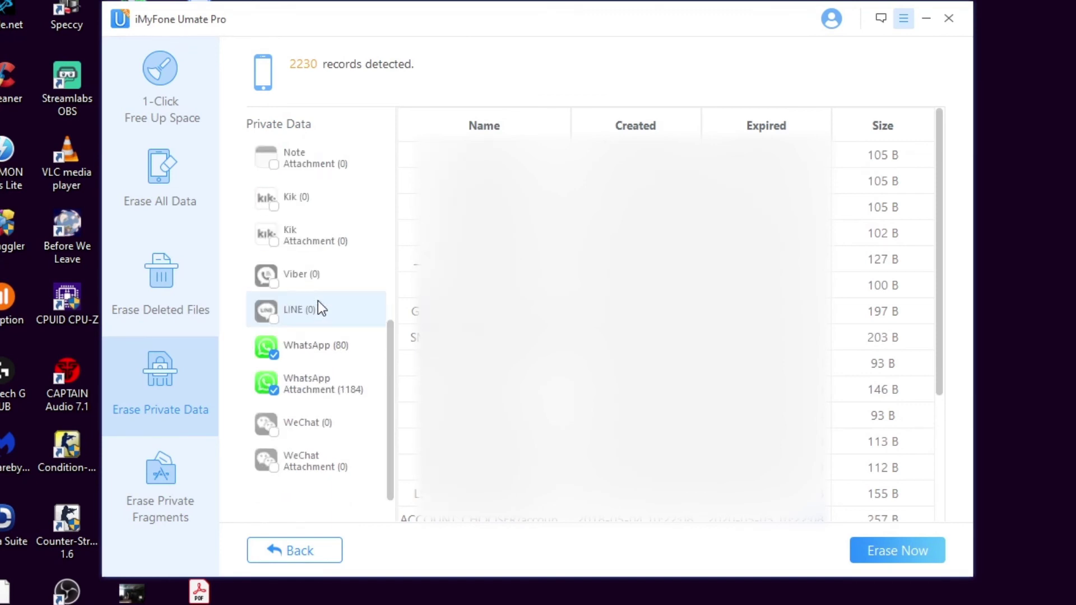
scroll(320, 301, up, 3)
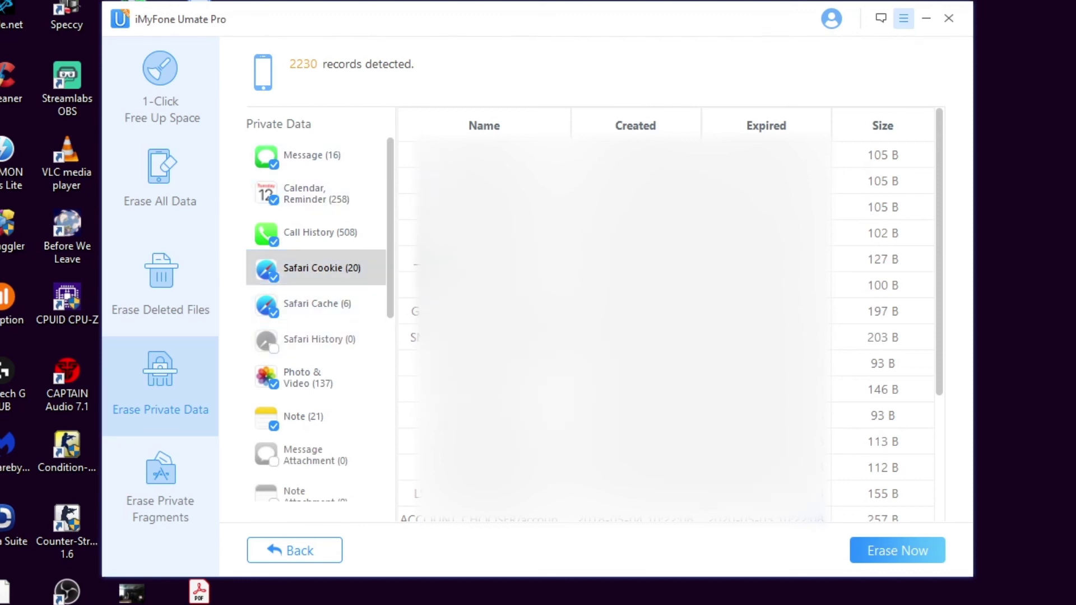
click(274, 238)
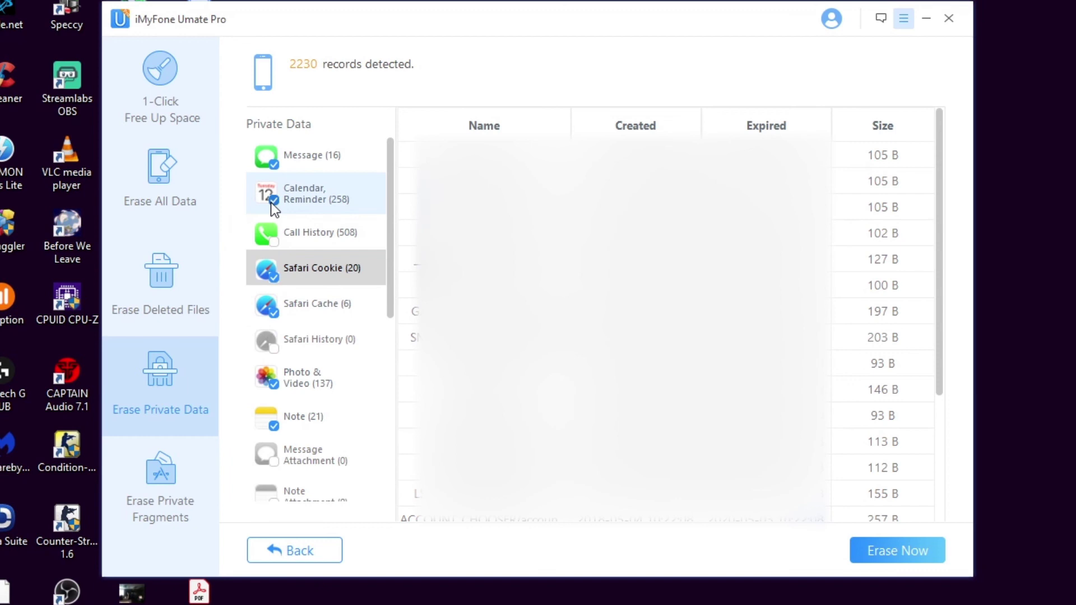
click(271, 203)
click(276, 159)
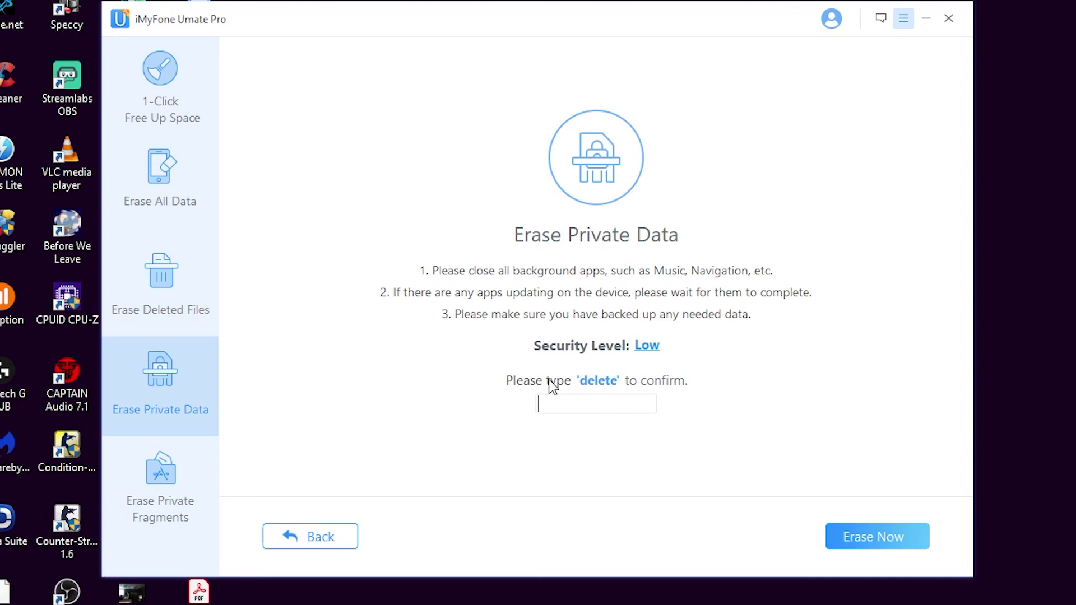
Try erasing with 'delete' confirmed, dismiss the Find My iPhone warning, and go back
double_click(592, 405)
text(dele)
text(te)
click(867, 529)
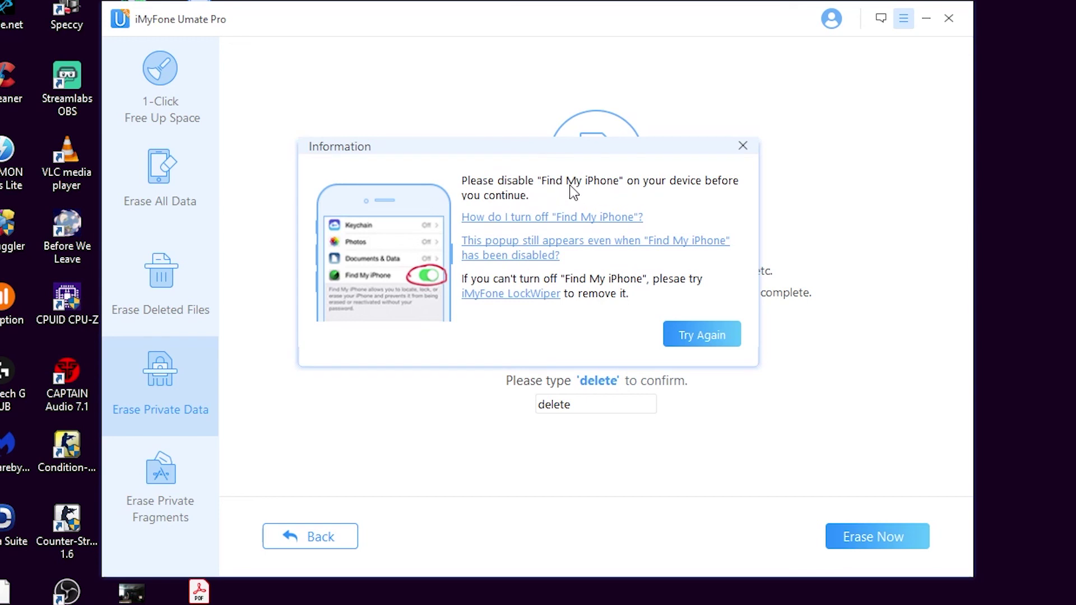
click(742, 145)
click(328, 541)
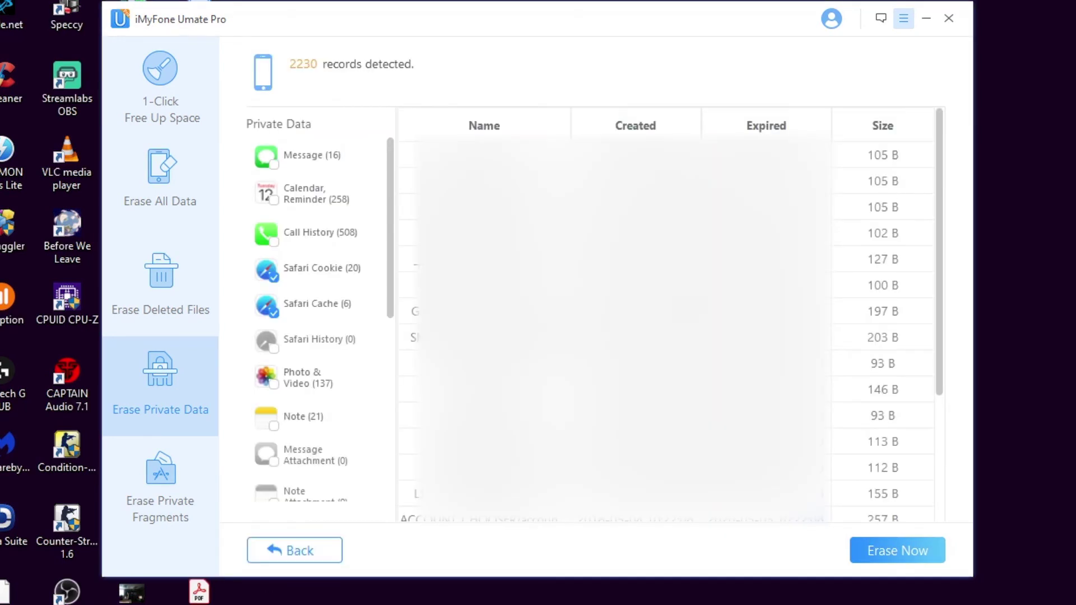
View the Erase Private Fragments mode, then return to 1-Click Free Up Space
click(168, 470)
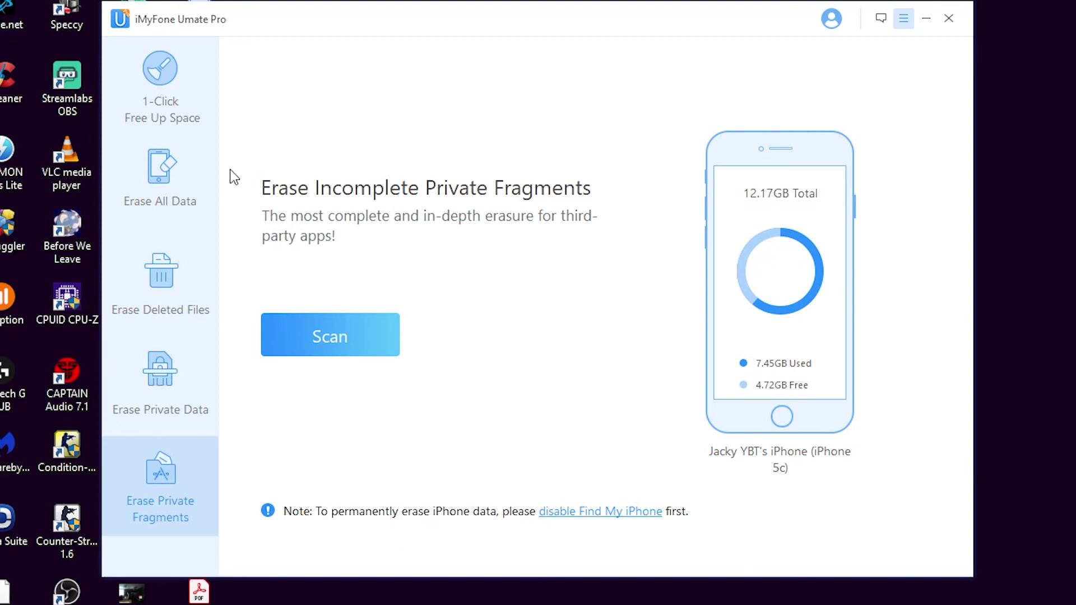
click(160, 81)
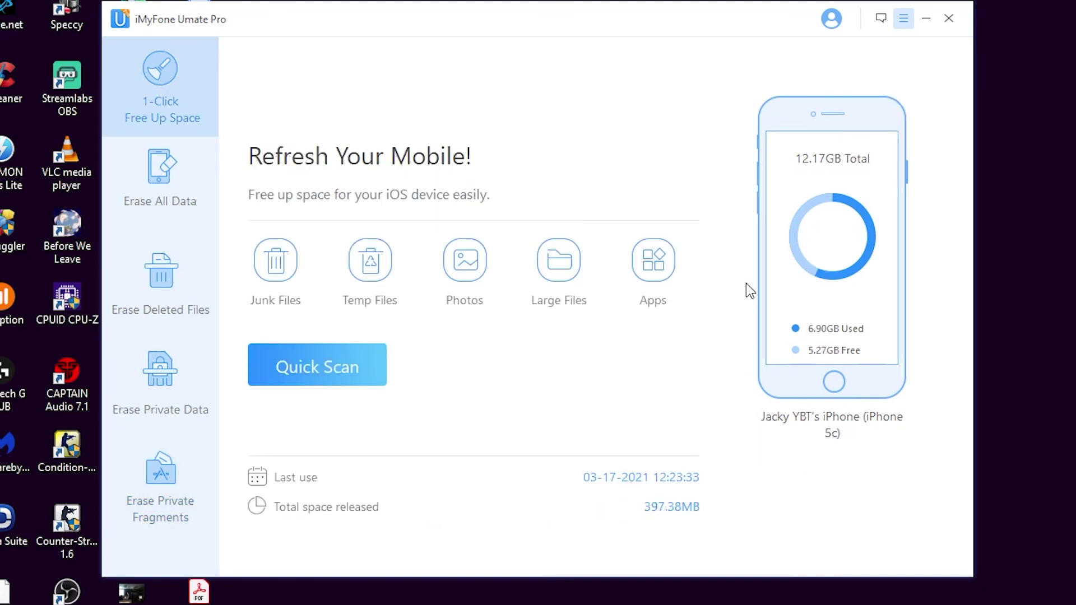